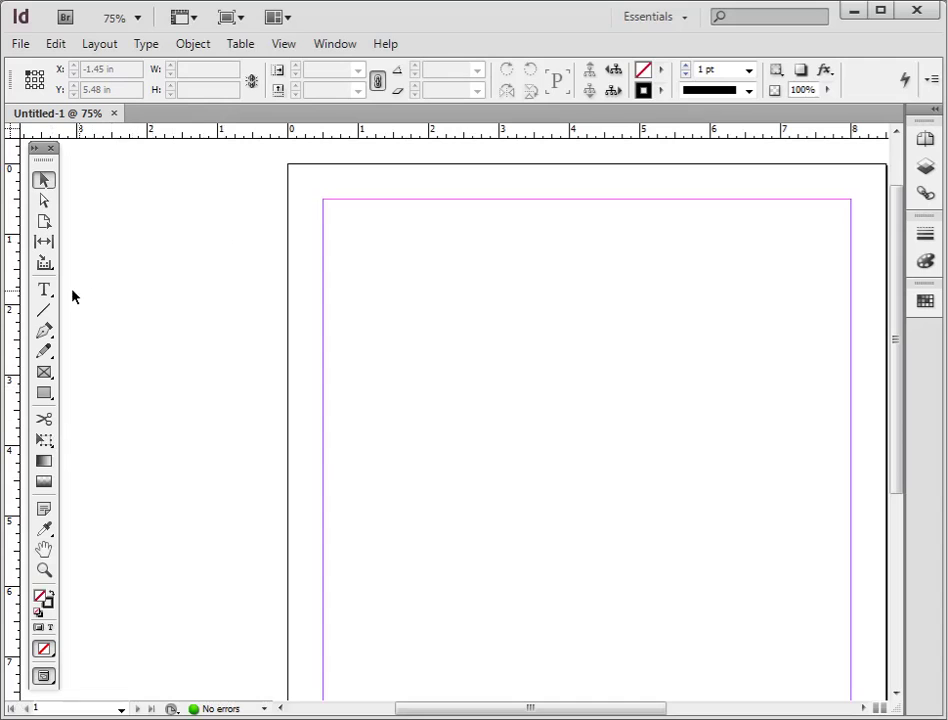
# Draw a text frame at the page's top-left margin, type 'Heading' and select it.
pyautogui.click(45, 290)
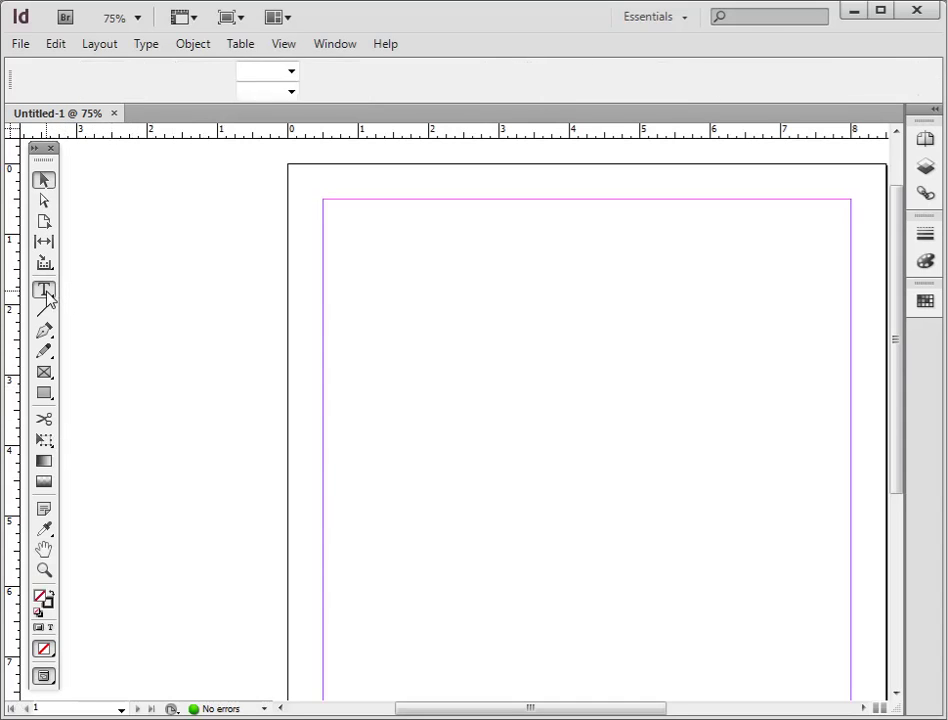
pyautogui.moveTo(323, 196); pyautogui.dragTo(849, 255)
pyautogui.write('Heading')
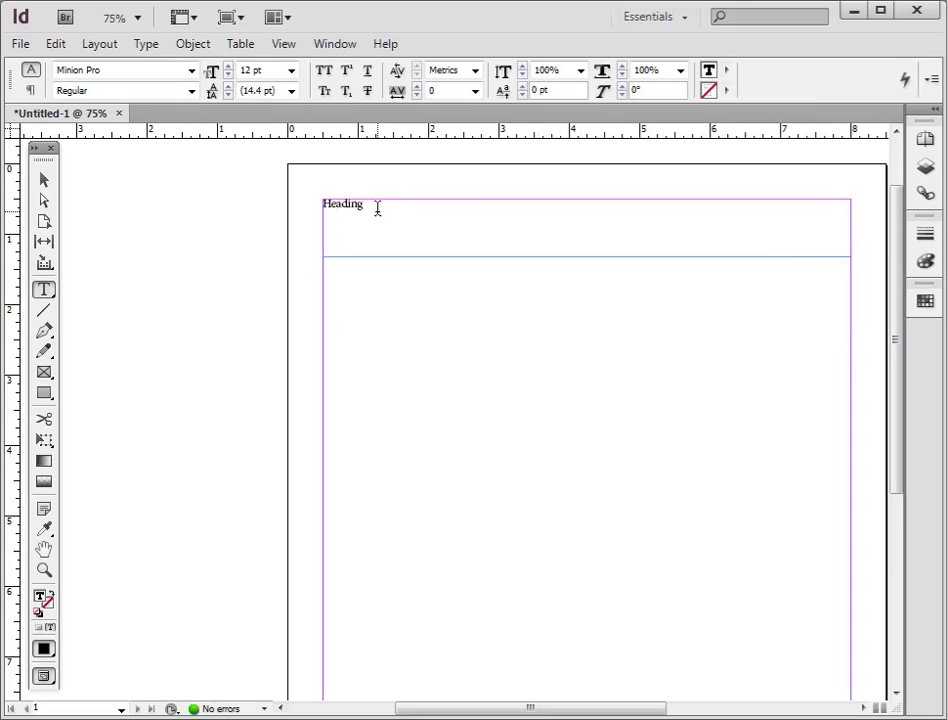
pyautogui.moveTo(371, 205); pyautogui.dragTo(320, 204)
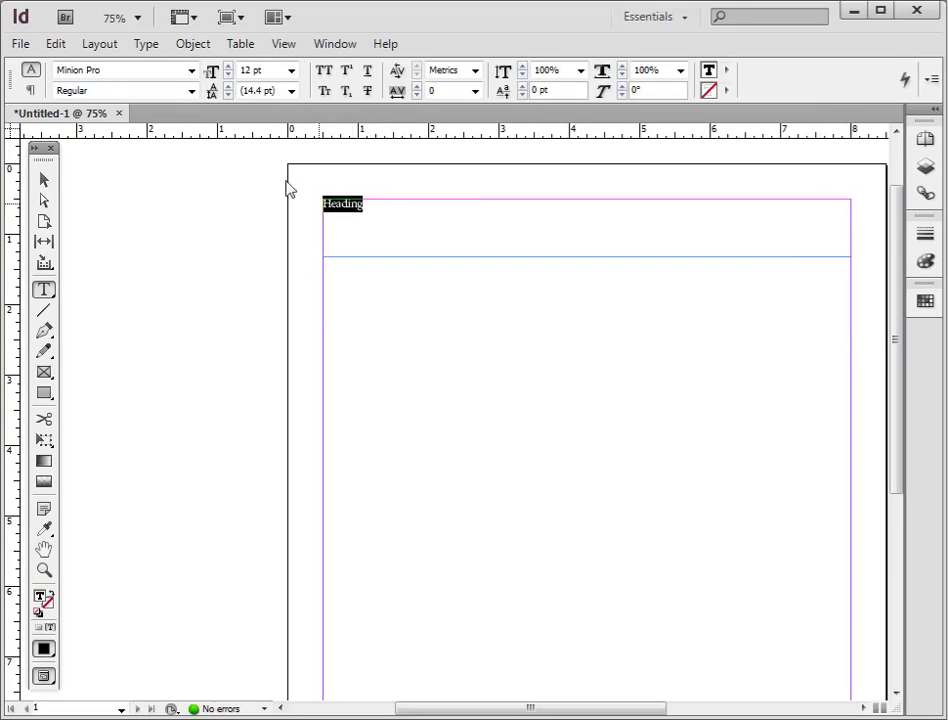
# Set the heading in Franklin Gothic Heavy Regular at 48 pt.
pyautogui.click(192, 71)
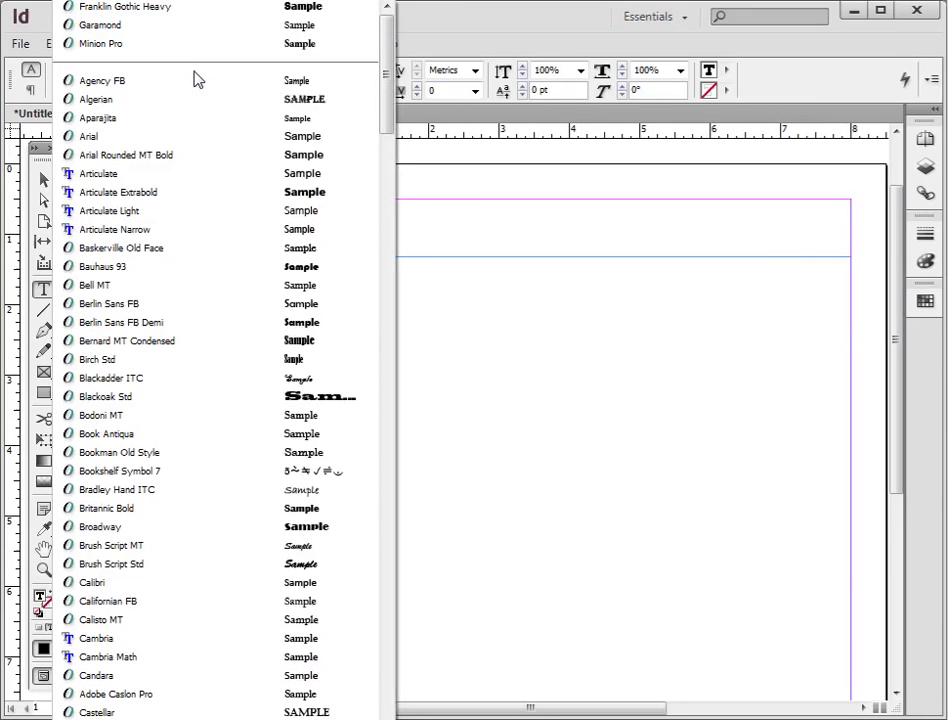
pyautogui.moveTo(390, 78); pyautogui.dragTo(398, 229)
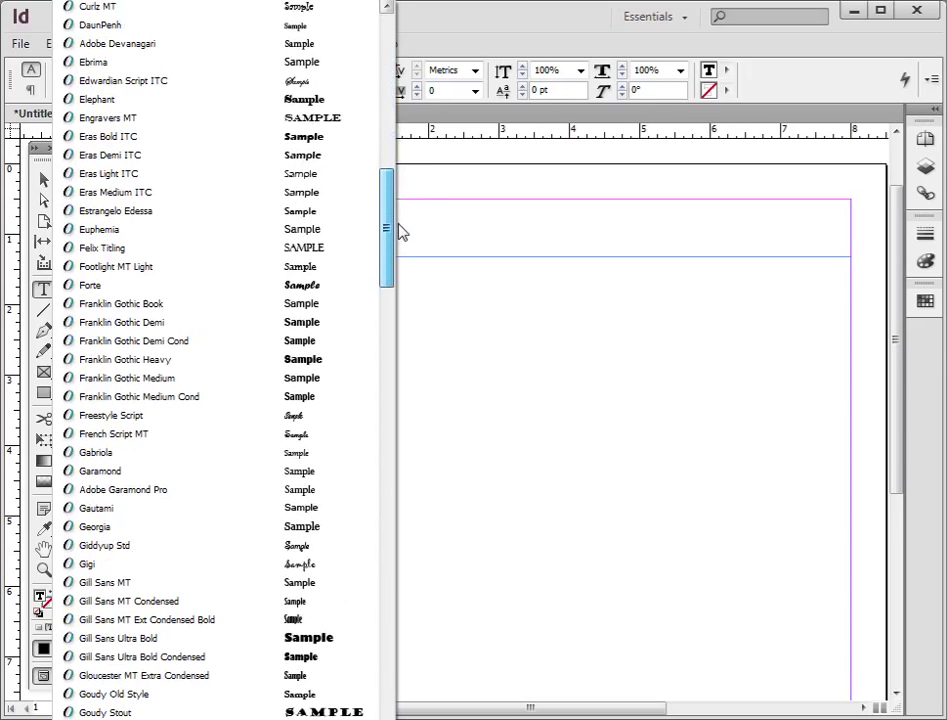
pyautogui.click(333, 362)
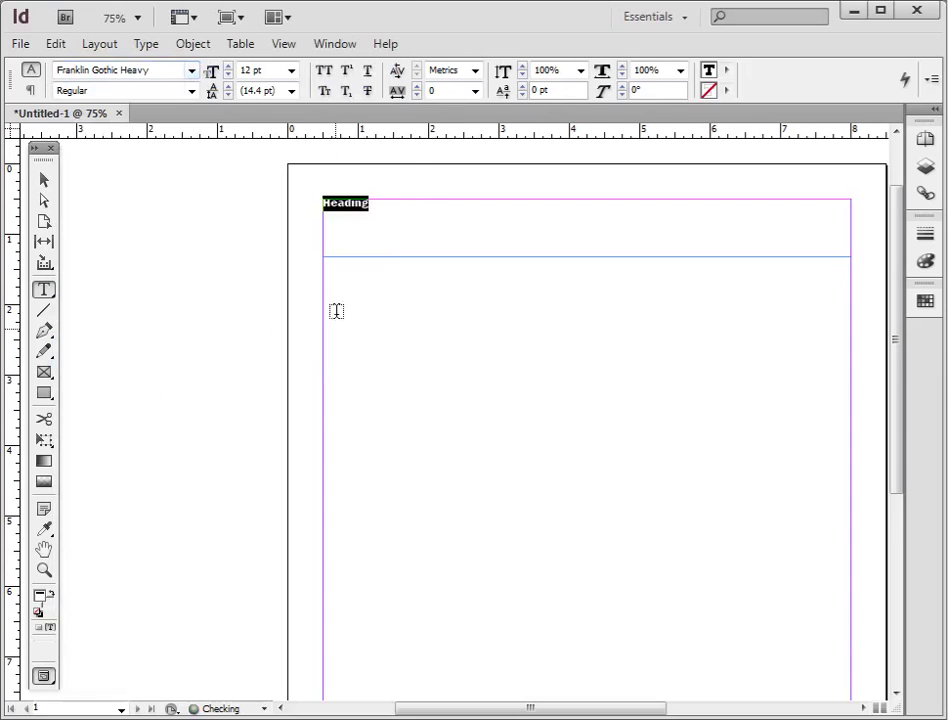
pyautogui.tripleClick(252, 71)
pyautogui.write('48')
pyautogui.press('Return')
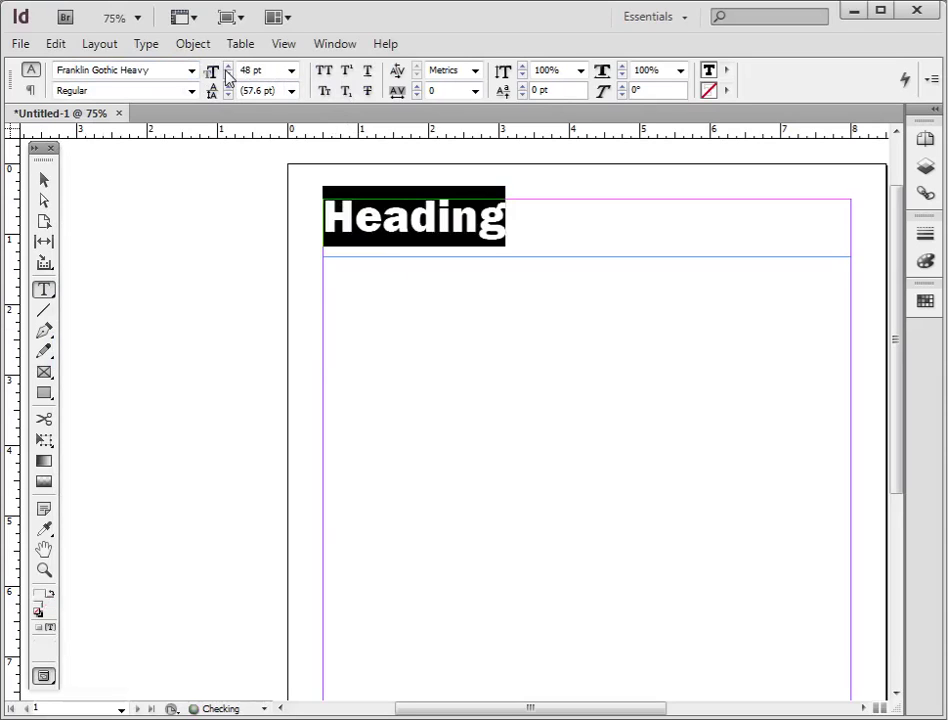
pyautogui.click(191, 92)
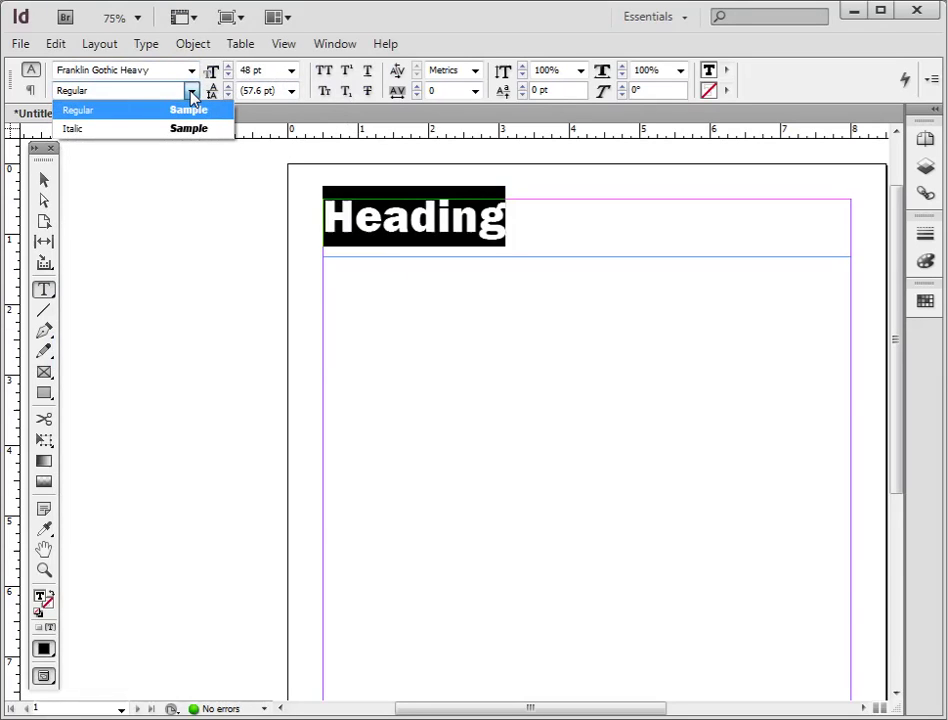
pyautogui.click(191, 93)
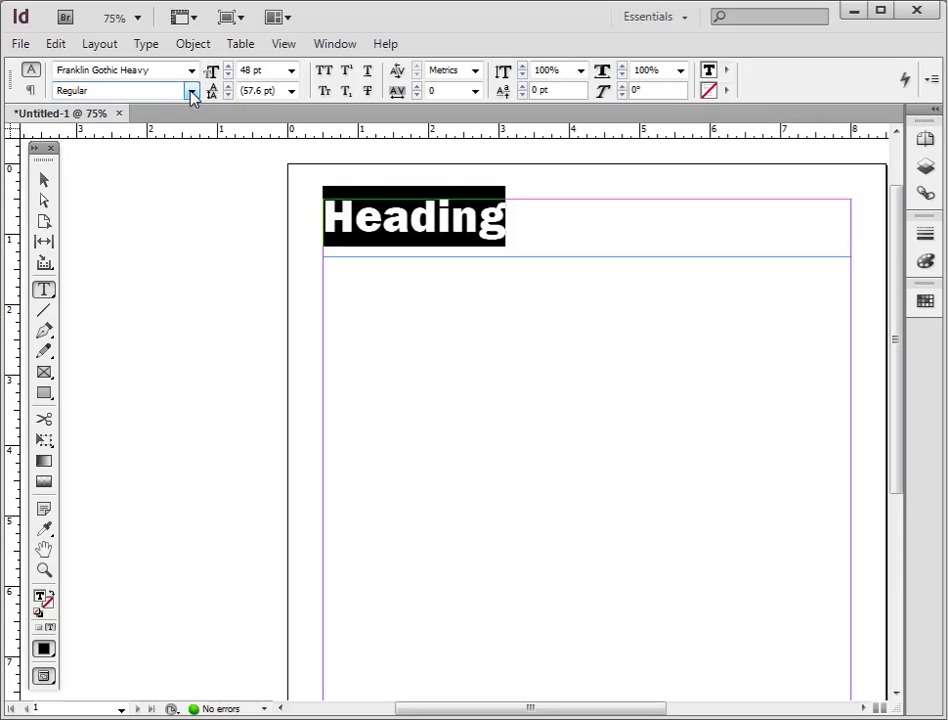
# Open Window > Styles > Paragraph Styles, then check the Type menu and close it unchanged.
pyautogui.click(335, 45)
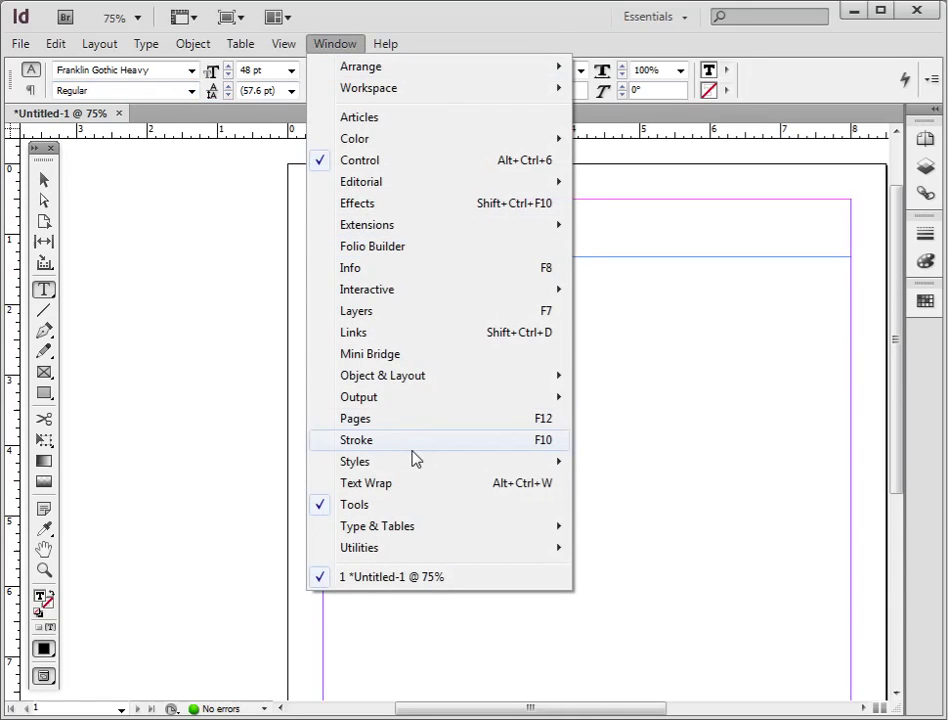
pyautogui.moveTo(418, 466)
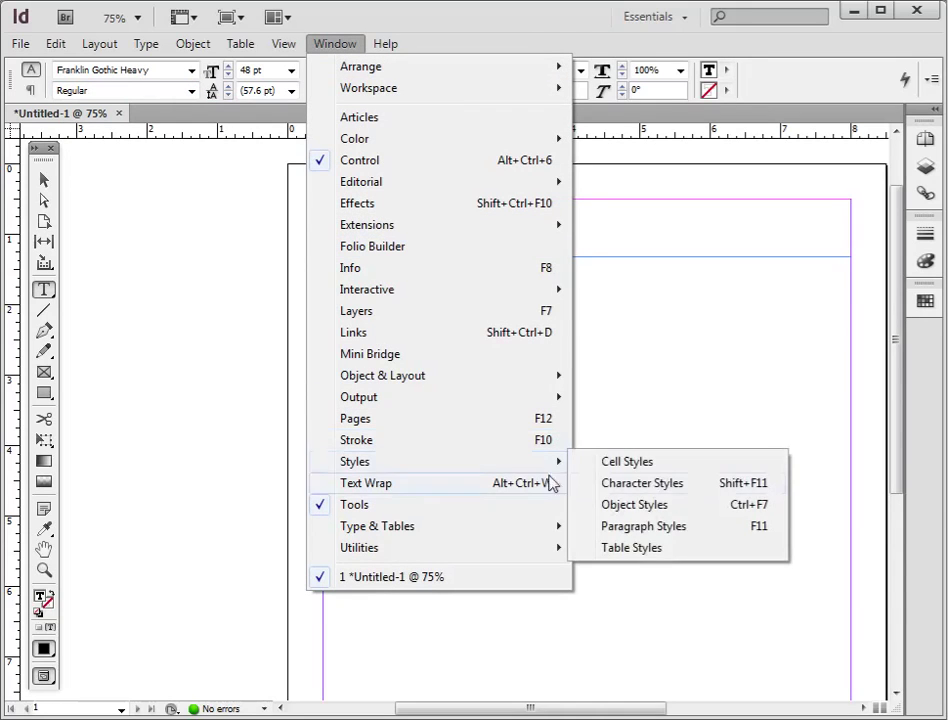
pyautogui.click(629, 528)
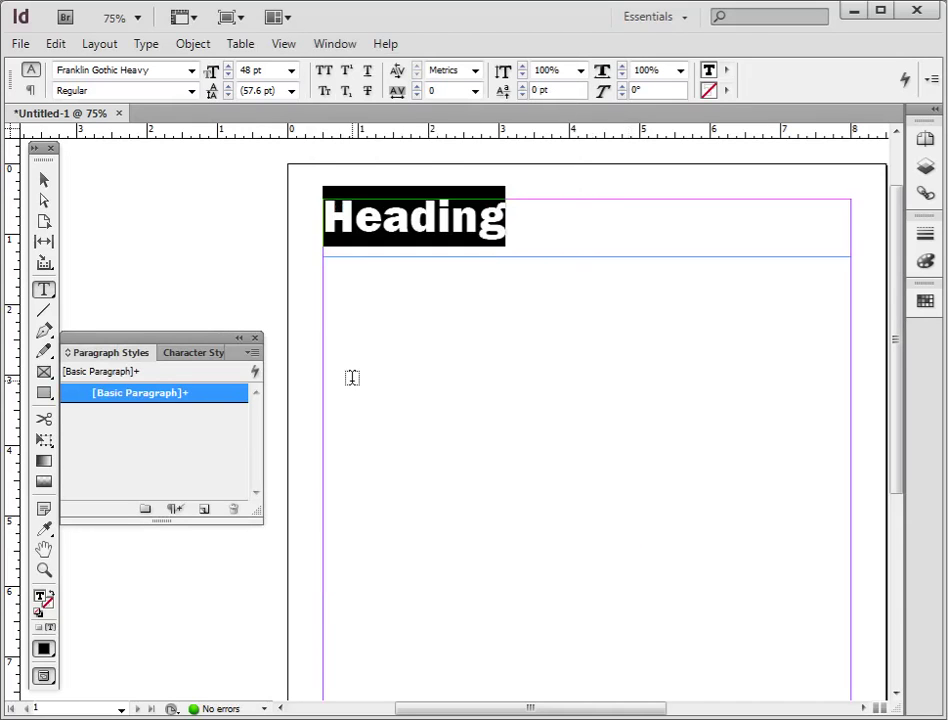
pyautogui.click(145, 46)
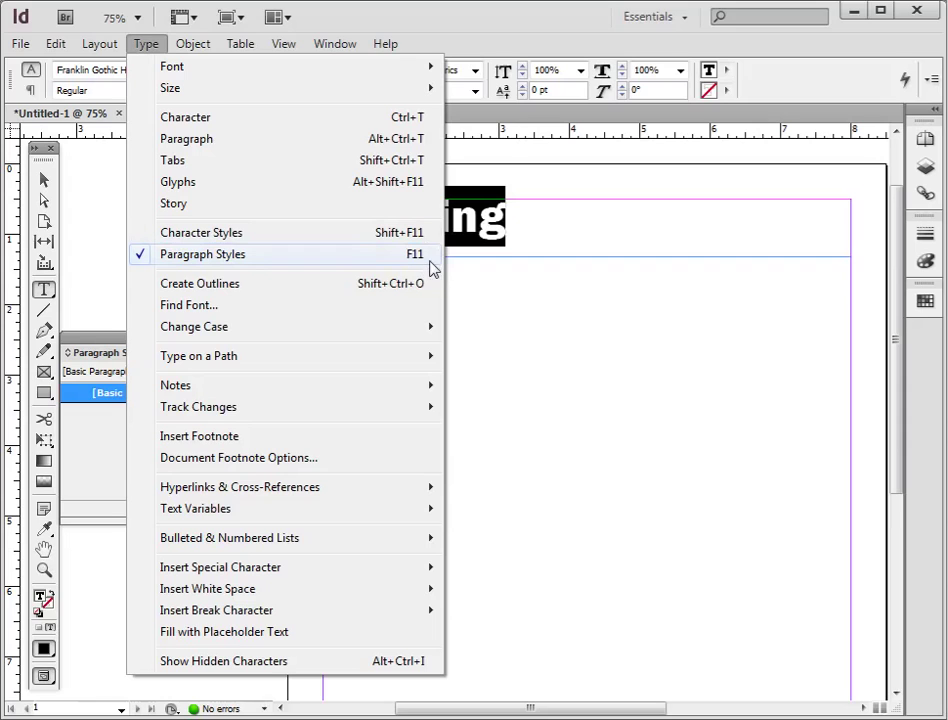
pyautogui.click(111, 432)
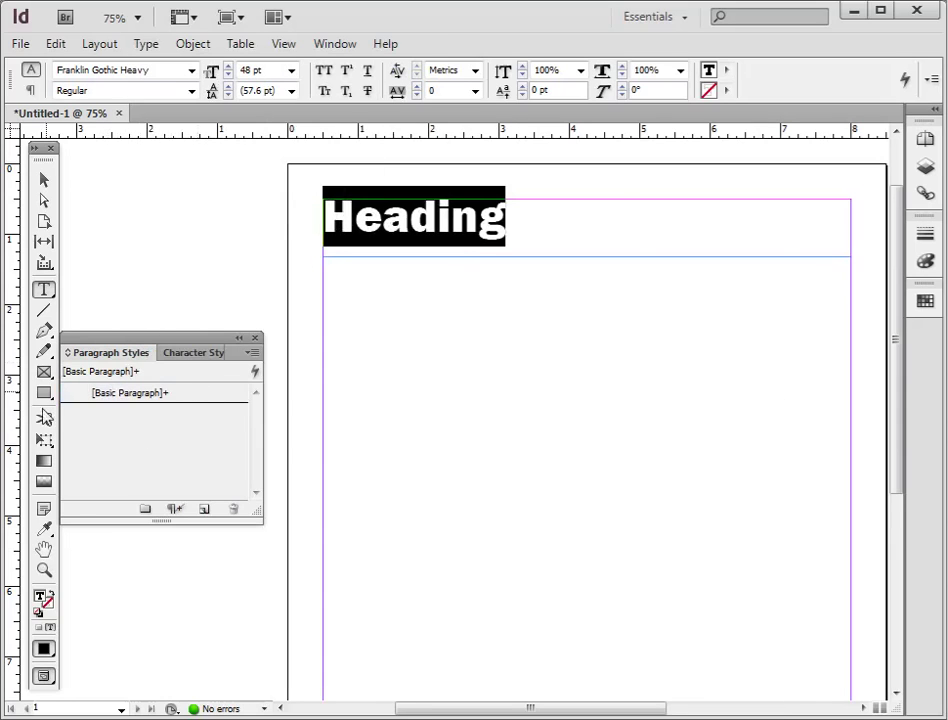
# Create a paragraph style named 'Heading 1' from the heading's Franklin Gothic Heavy 48 pt formatting.
pyautogui.click(254, 354)
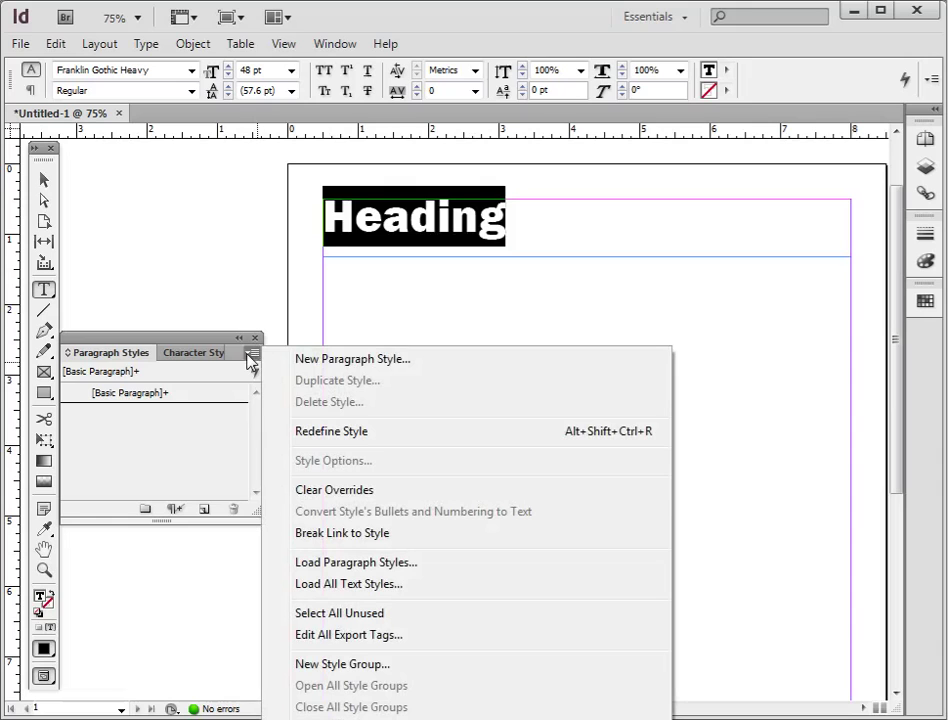
pyautogui.click(328, 360)
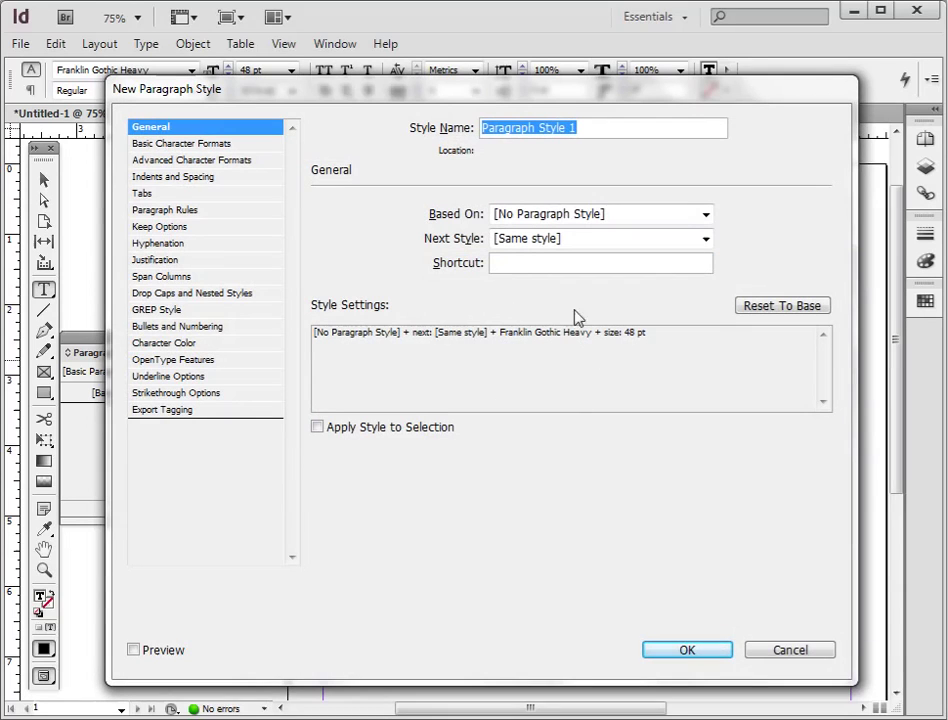
pyautogui.write('H')
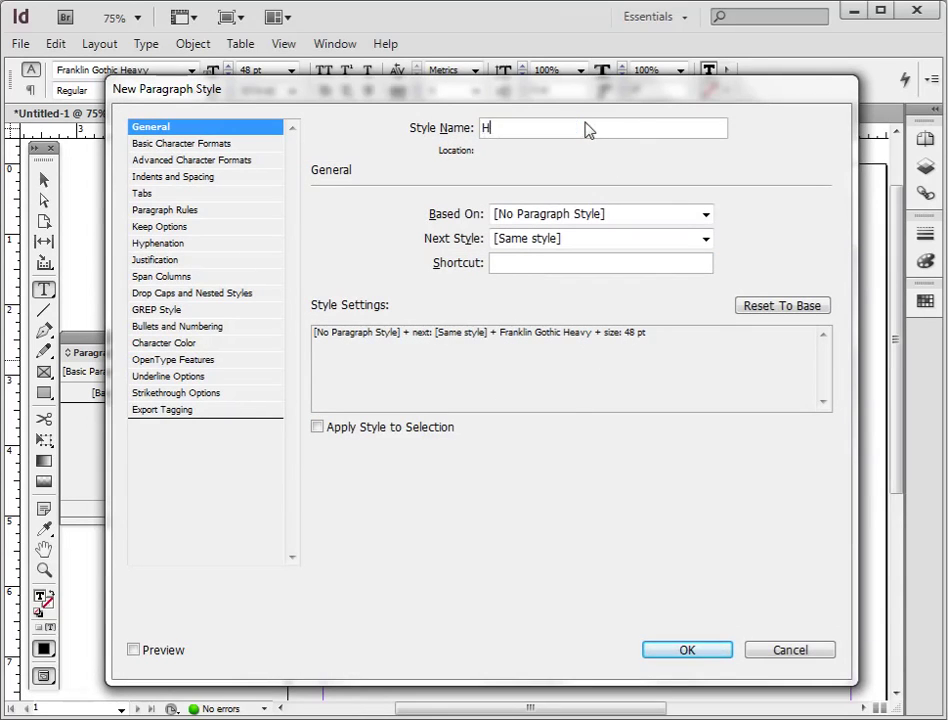
pyautogui.write('eading 1')
pyautogui.click(686, 651)
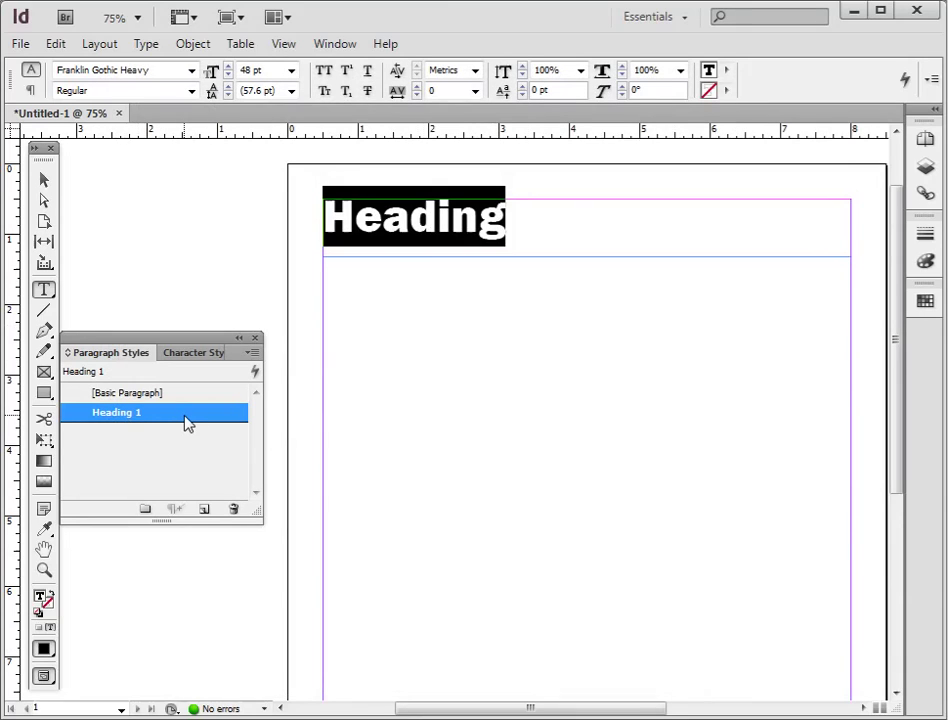
# Start a new paragraph style named 'Body Text', based on [No Paragraph Style] and not applied to the heading.
pyautogui.click(216, 468)
pyautogui.click(252, 353)
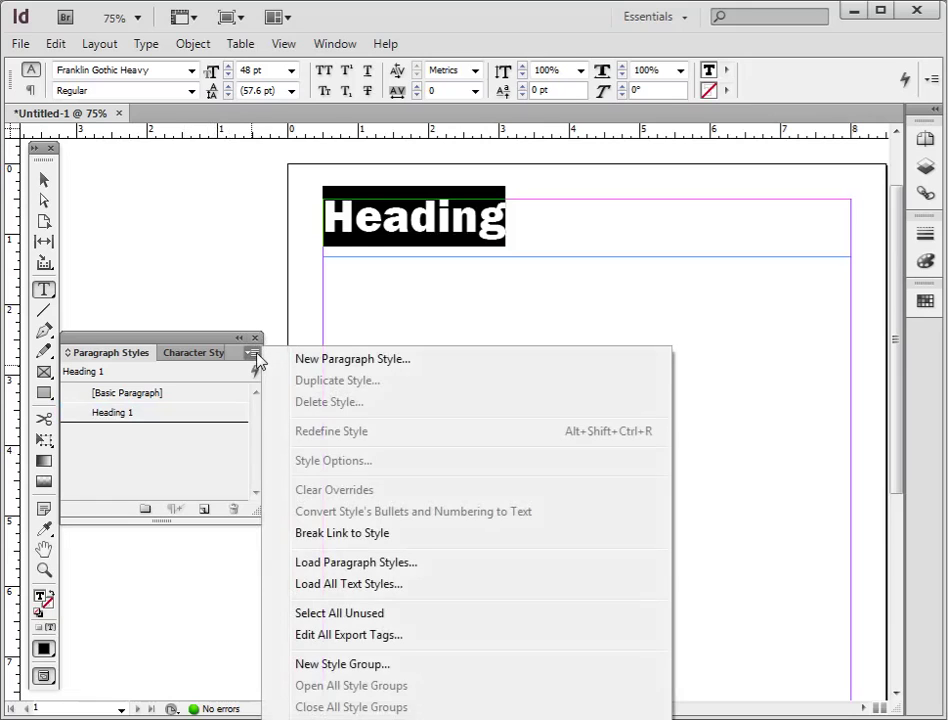
pyautogui.click(342, 360)
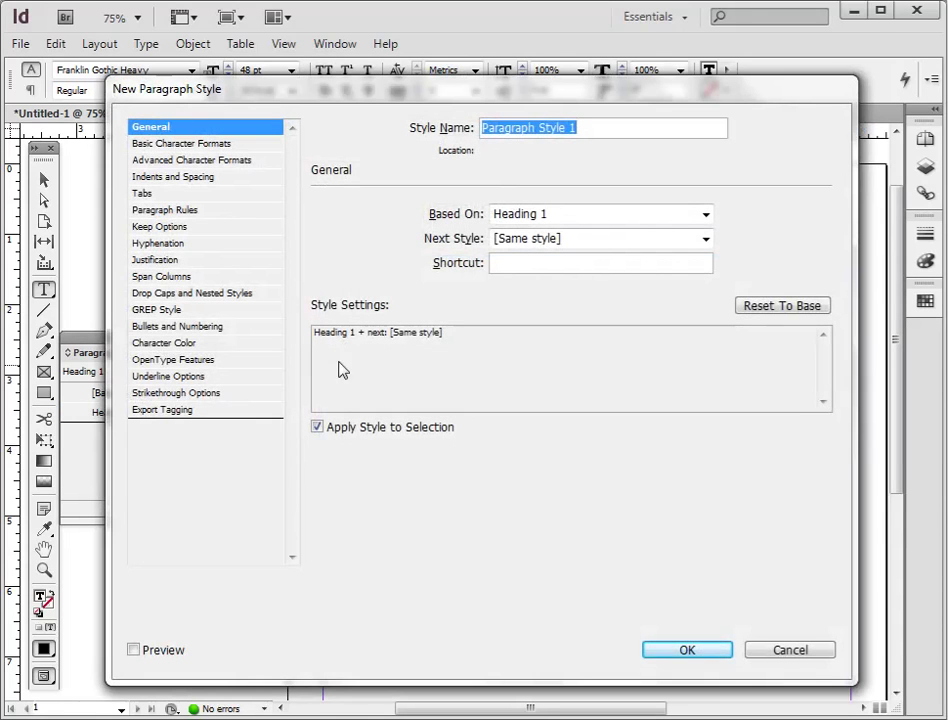
pyautogui.click(317, 426)
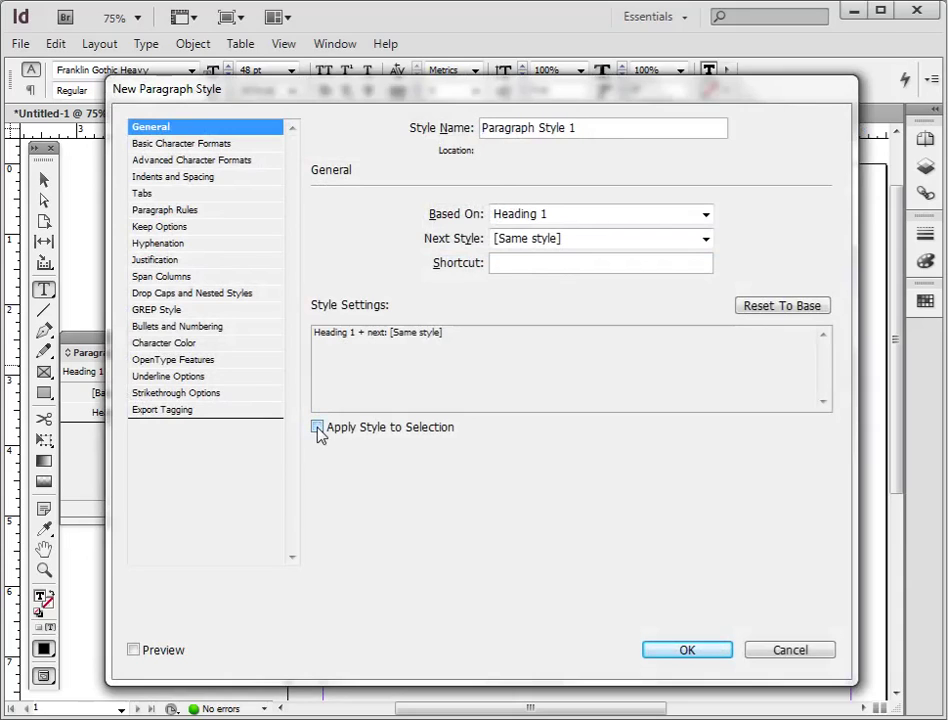
pyautogui.moveTo(568, 129); pyautogui.dragTo(481, 135)
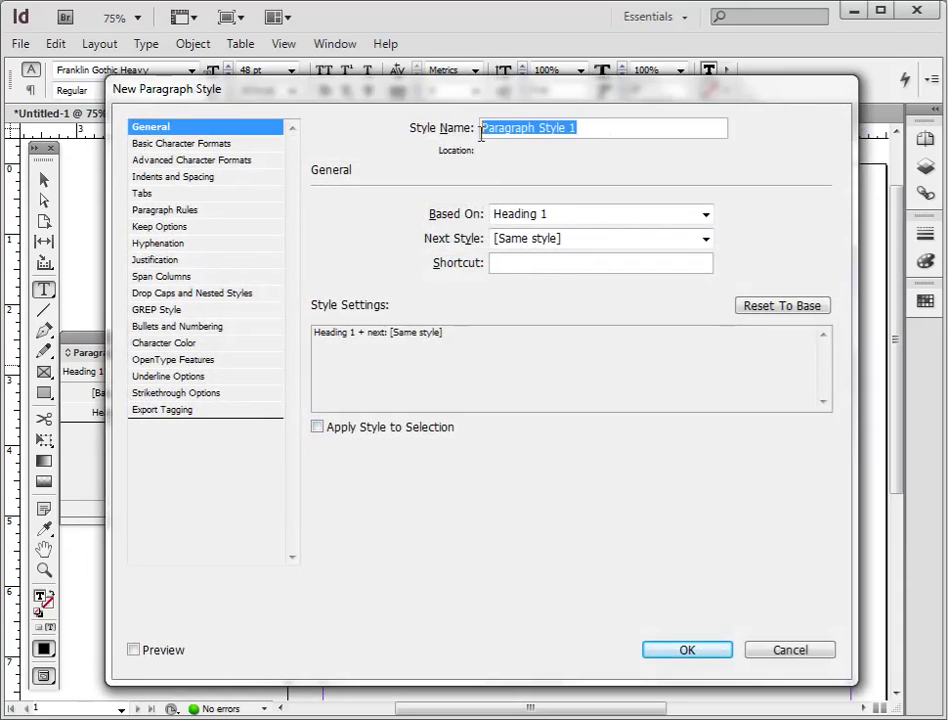
pyautogui.write('Body Text')
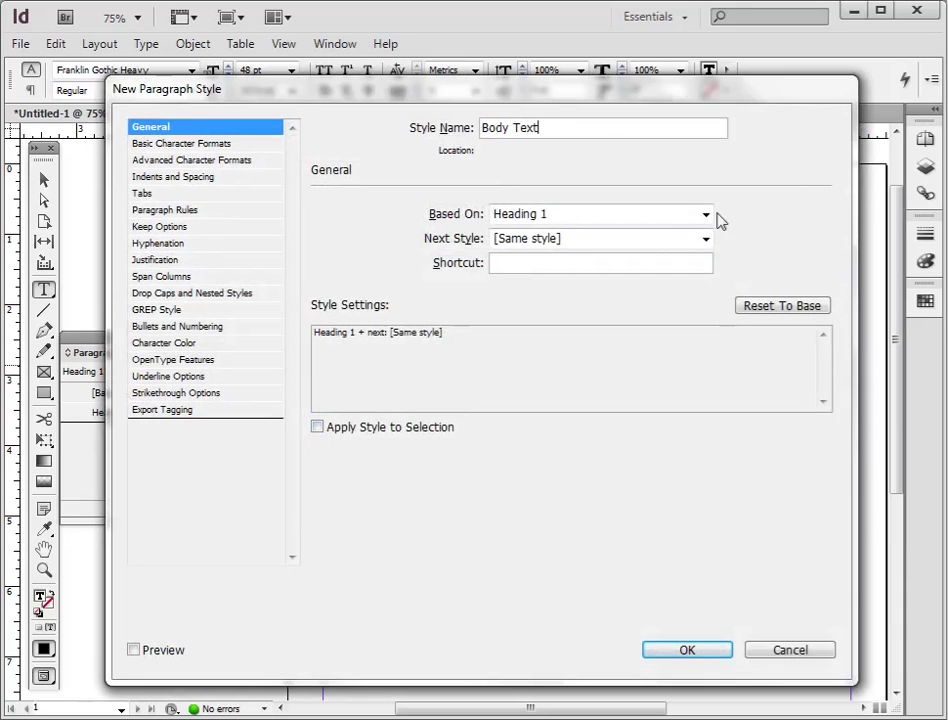
pyautogui.click(709, 216)
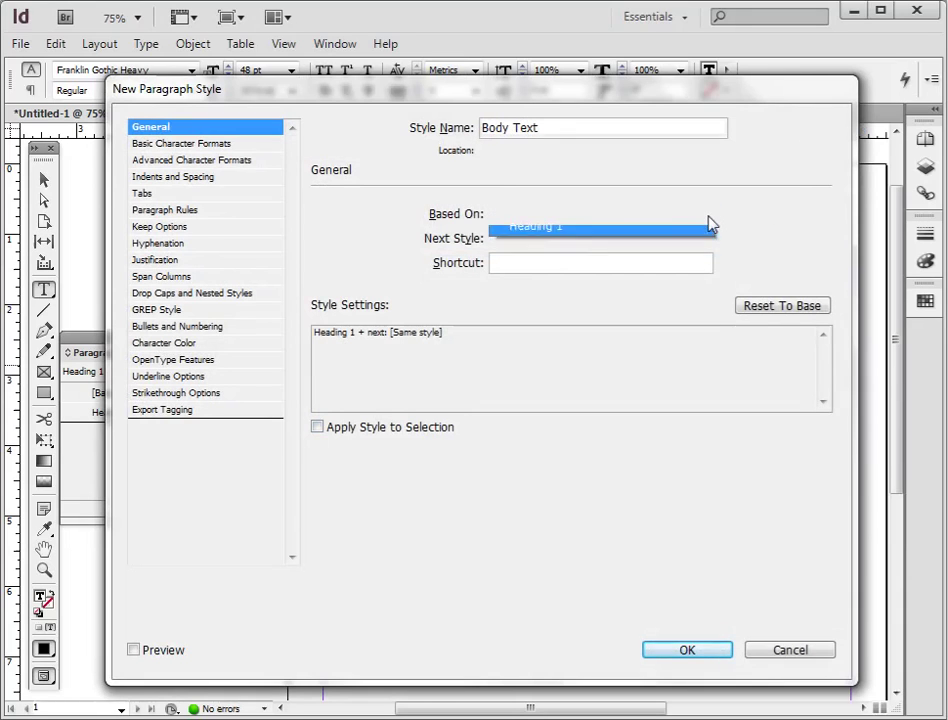
pyautogui.click(681, 242)
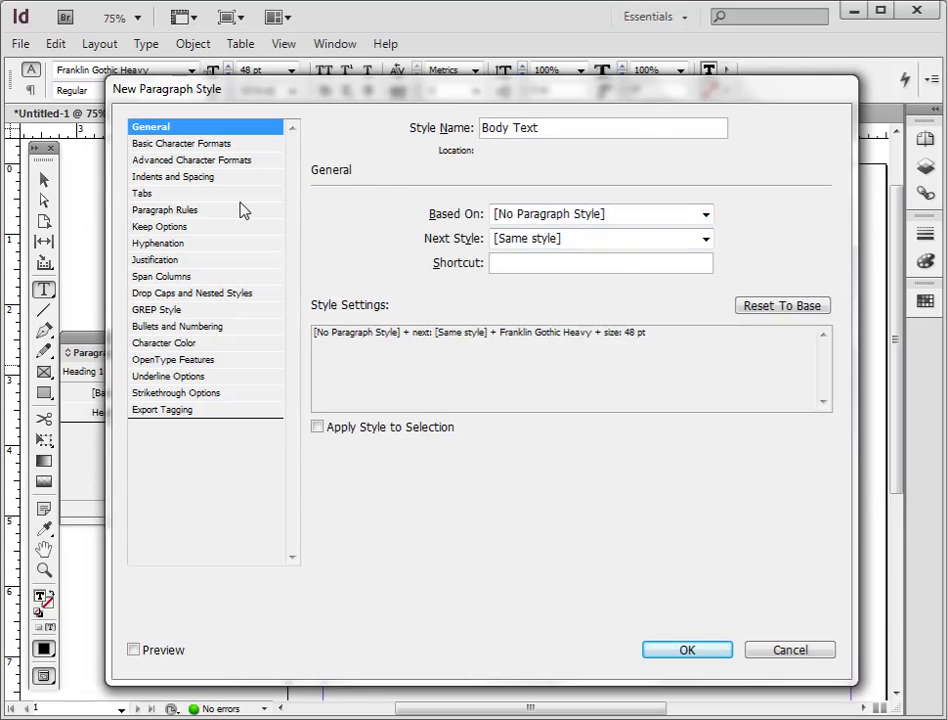
# Give Body Text Garamond 11 pt with 0.125 in space after, and confirm.
pyautogui.click(220, 146)
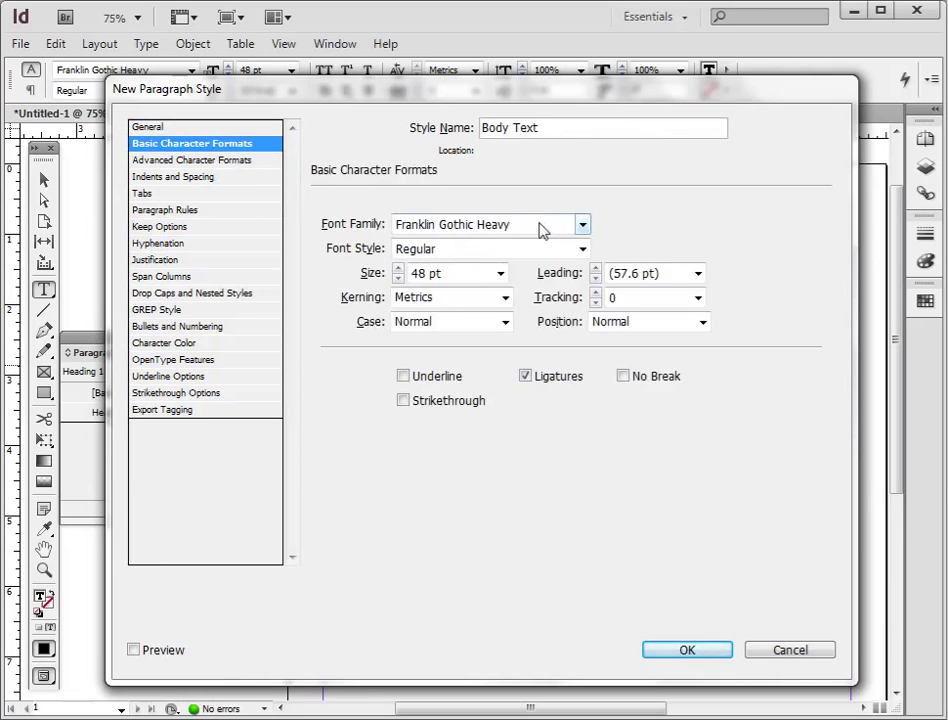
pyautogui.moveTo(540, 229); pyautogui.dragTo(390, 224)
pyautogui.write('Garamond')
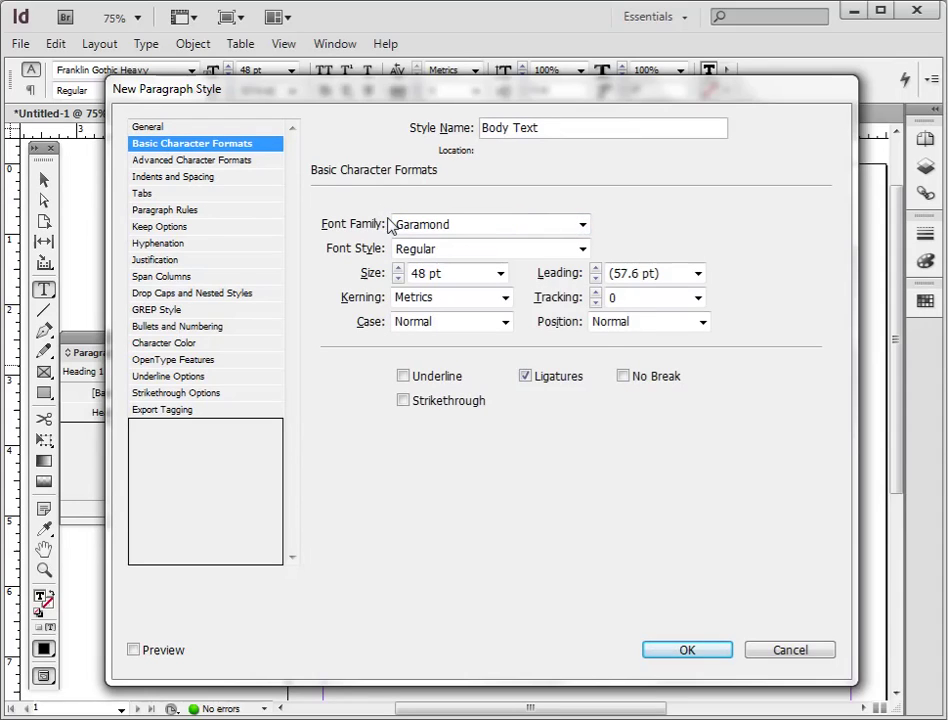
pyautogui.moveTo(459, 274); pyautogui.dragTo(398, 272)
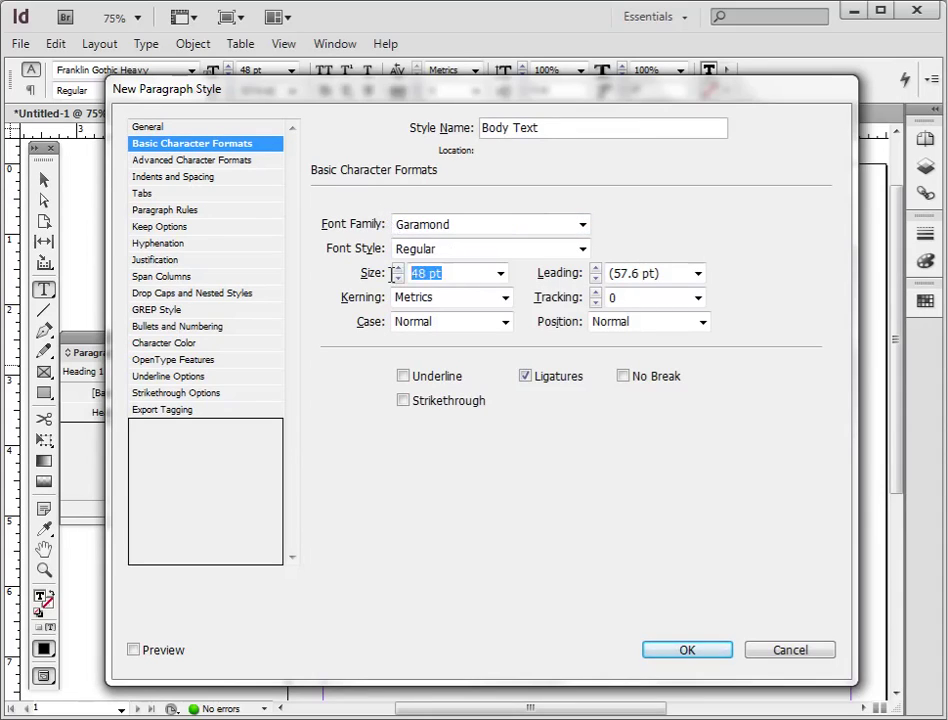
pyautogui.write('11')
pyautogui.click(228, 177)
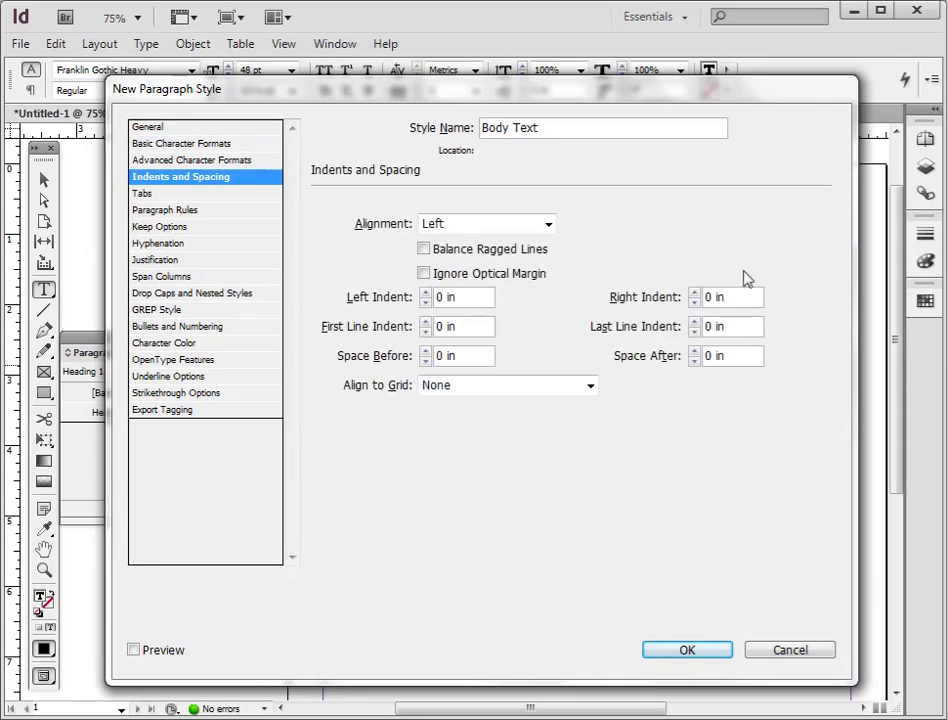
pyautogui.click(695, 350)
pyautogui.click(160, 127)
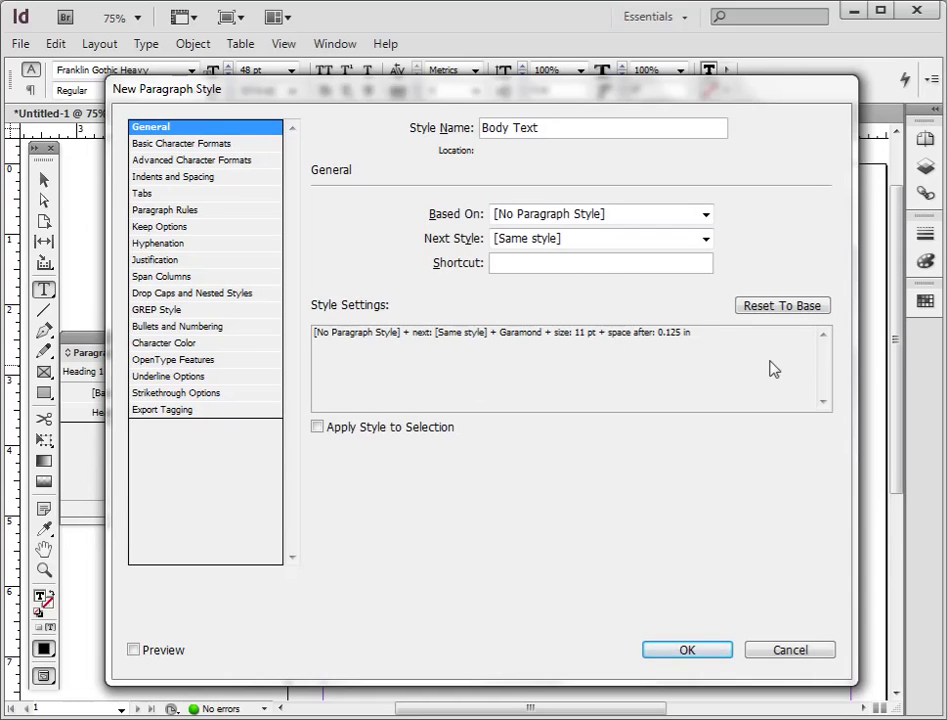
pyautogui.click(686, 650)
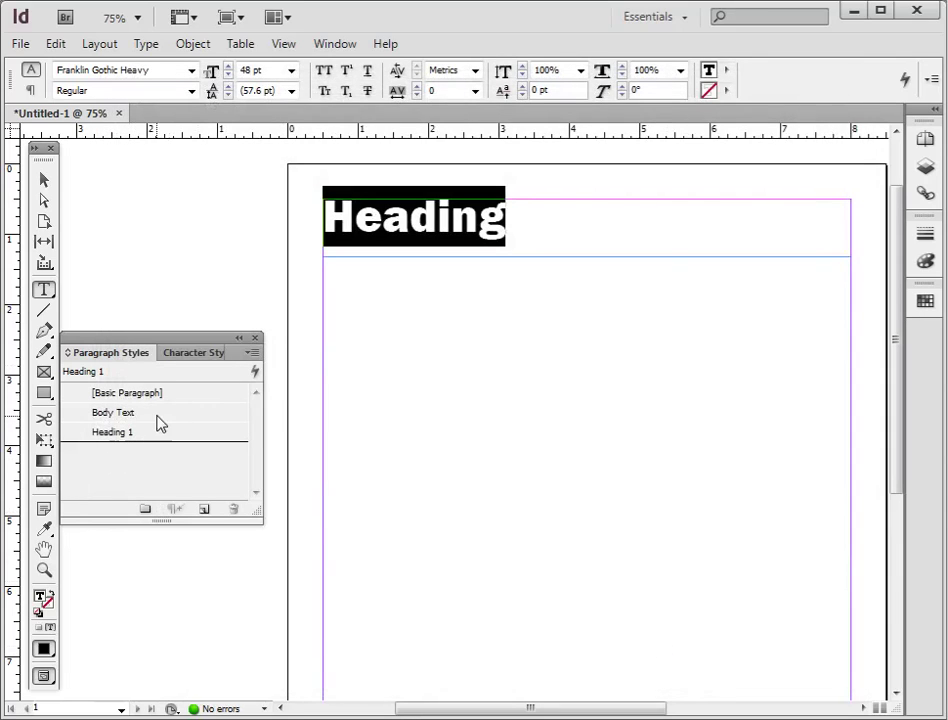
# Deselect the heading and drag Body Text below Heading 1 in the Paragraph Styles list.
pyautogui.click(277, 350)
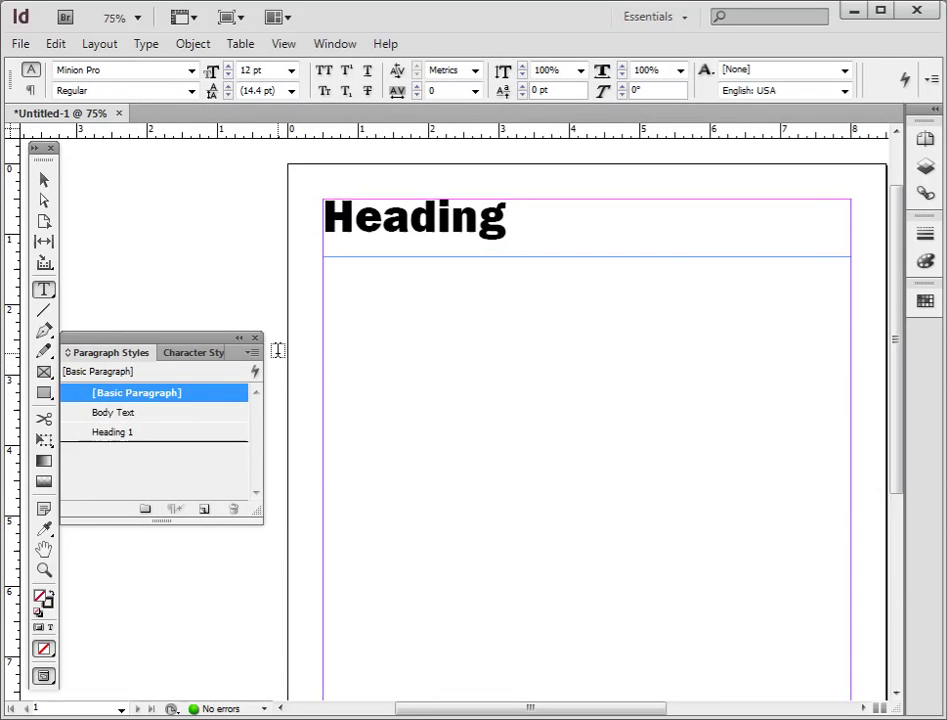
pyautogui.moveTo(127, 414); pyautogui.dragTo(126, 441)
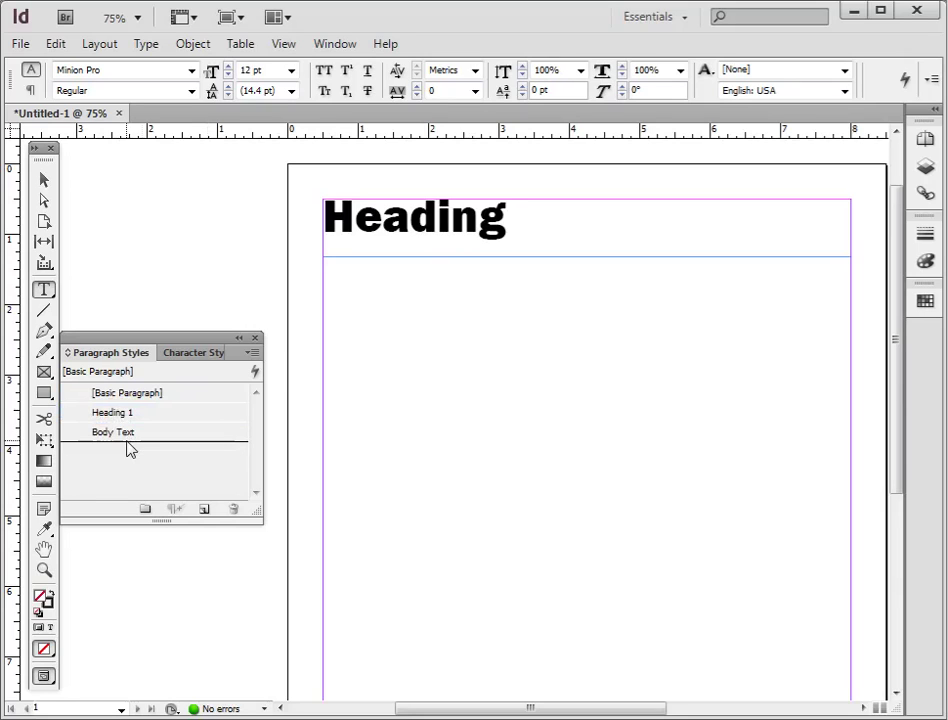
pyautogui.click(253, 353)
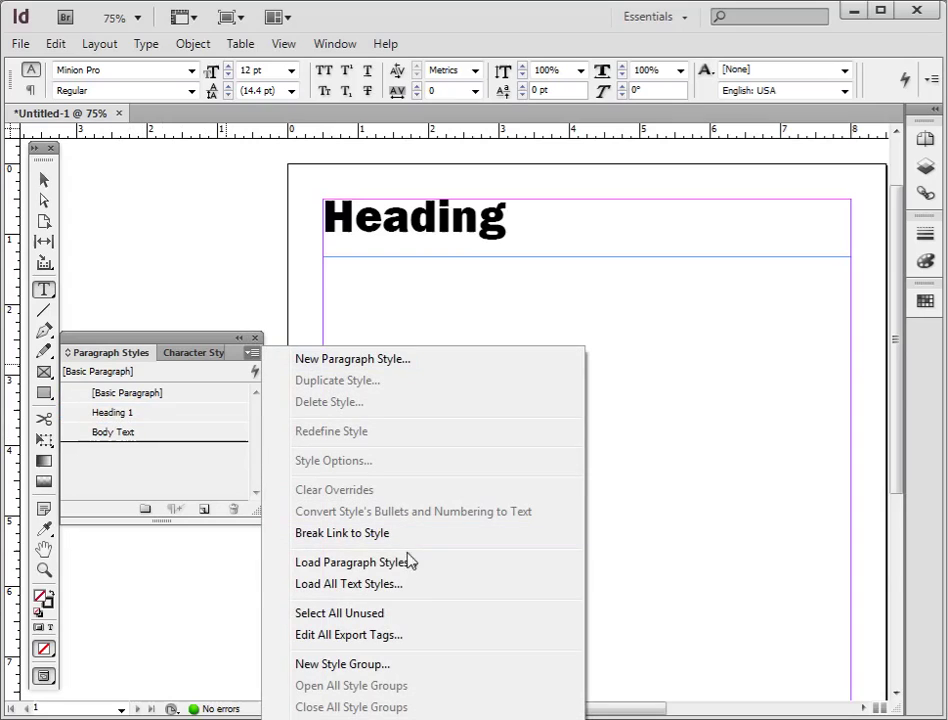
pyautogui.click(406, 591)
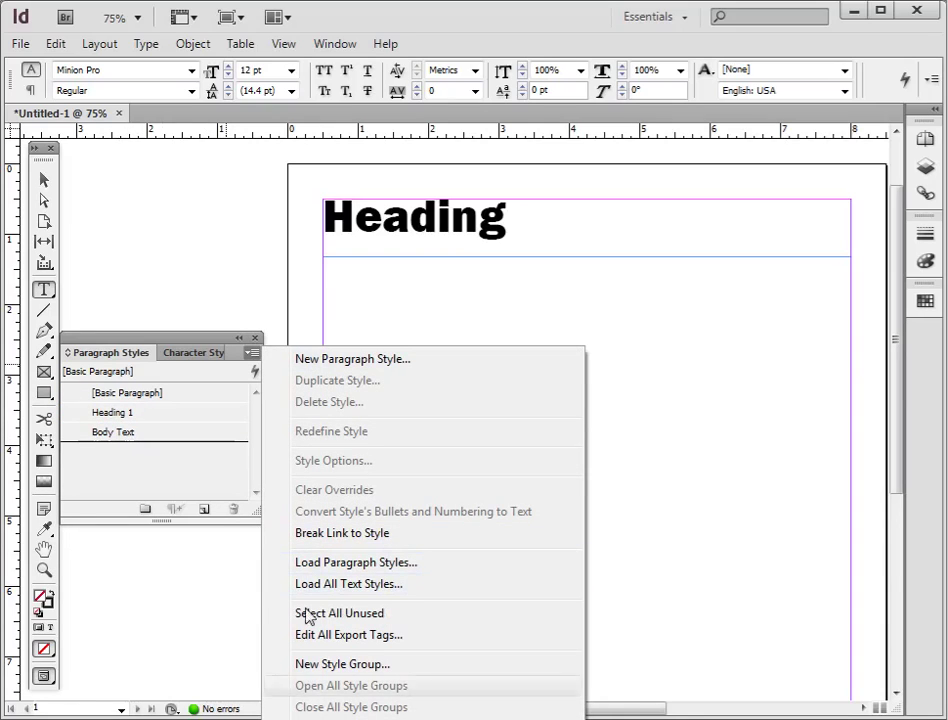
pyautogui.click(180, 474)
pyautogui.click(148, 437)
pyautogui.moveTo(148, 437)
pyautogui.mouseDown()
pyautogui.moveTo(142, 408)
pyautogui.moveTo(148, 447)
pyautogui.mouseUp()
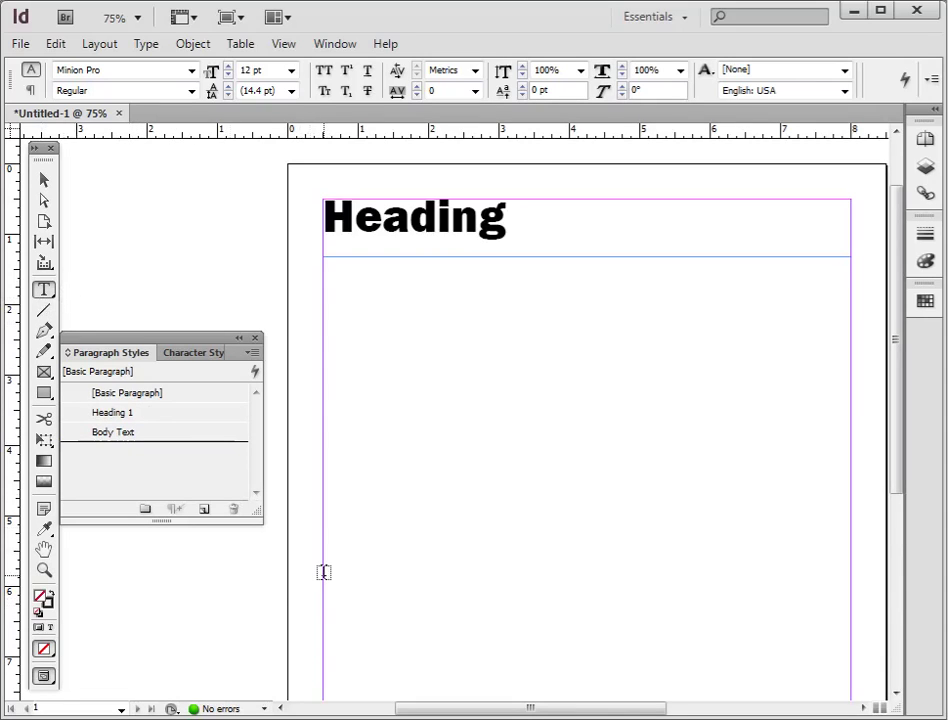
# Draw a frame below the heading, fill it with placeholder text, and apply the Body Text style to all of it.
pyautogui.moveTo(323, 573); pyautogui.dragTo(849, 258)
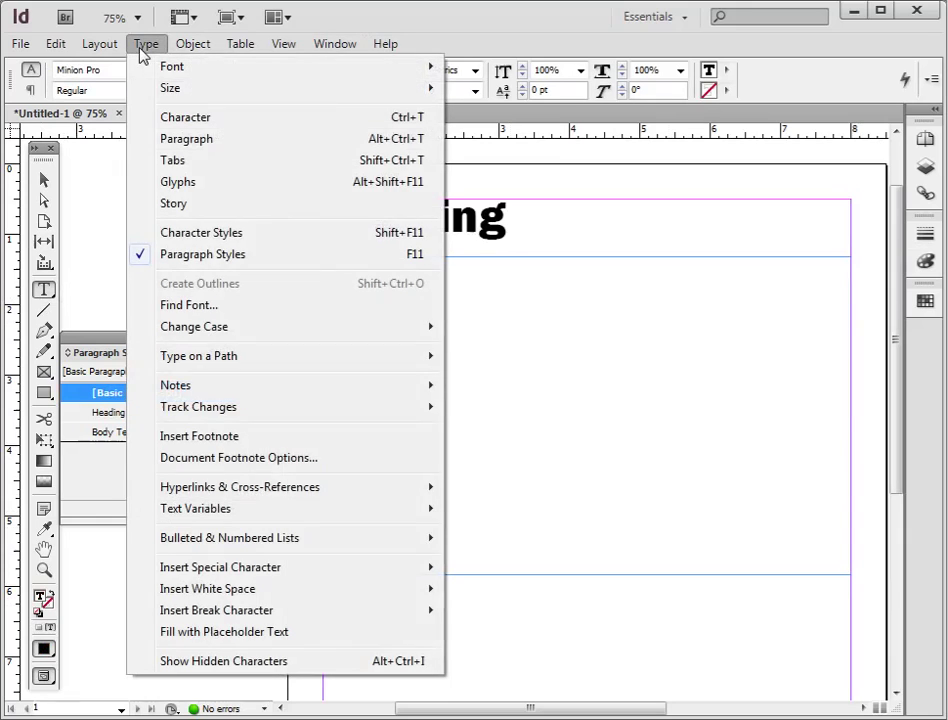
pyautogui.click(196, 637)
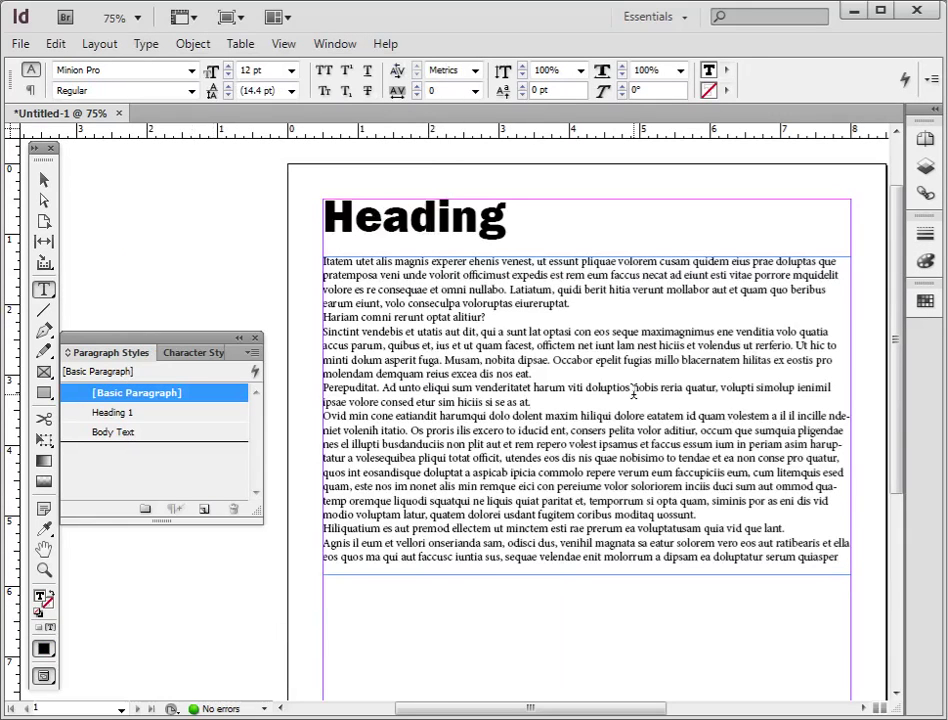
pyautogui.hotkey('ctrl', 'a')
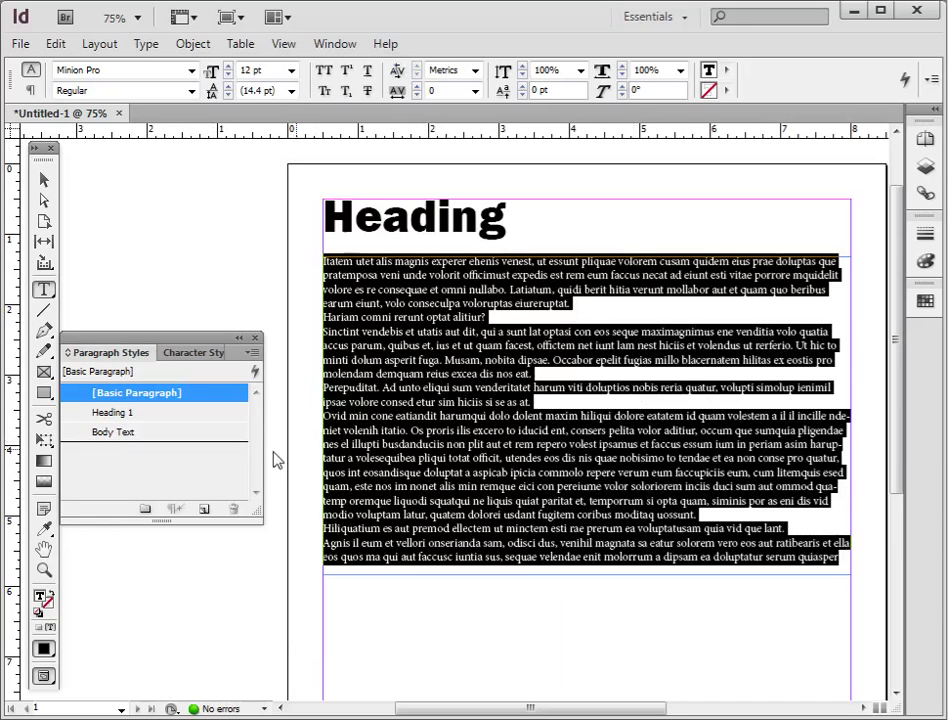
pyautogui.click(178, 436)
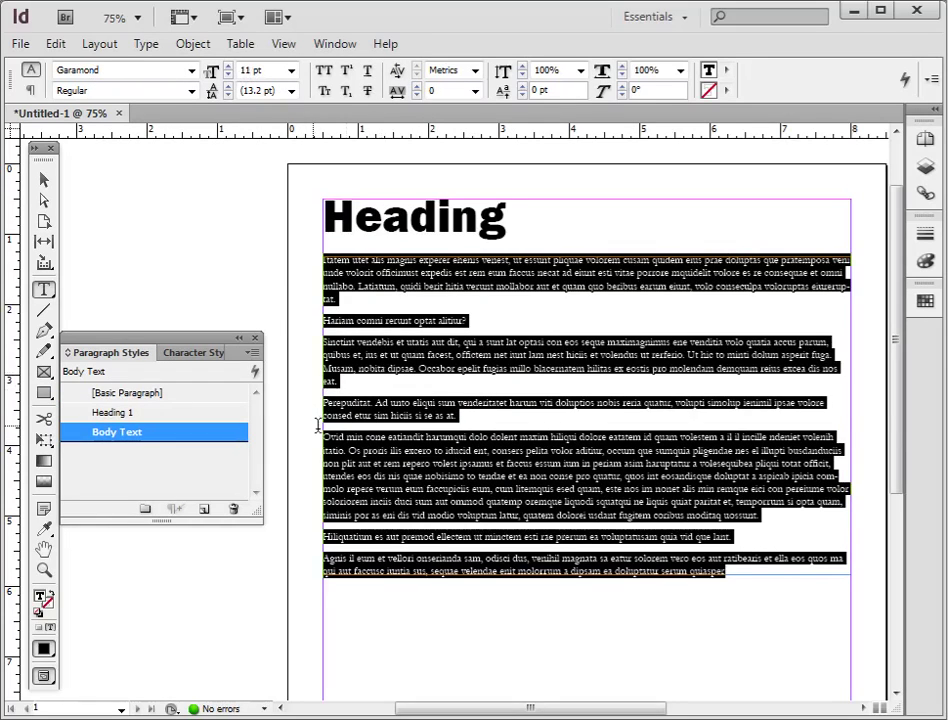
pyautogui.click(540, 415)
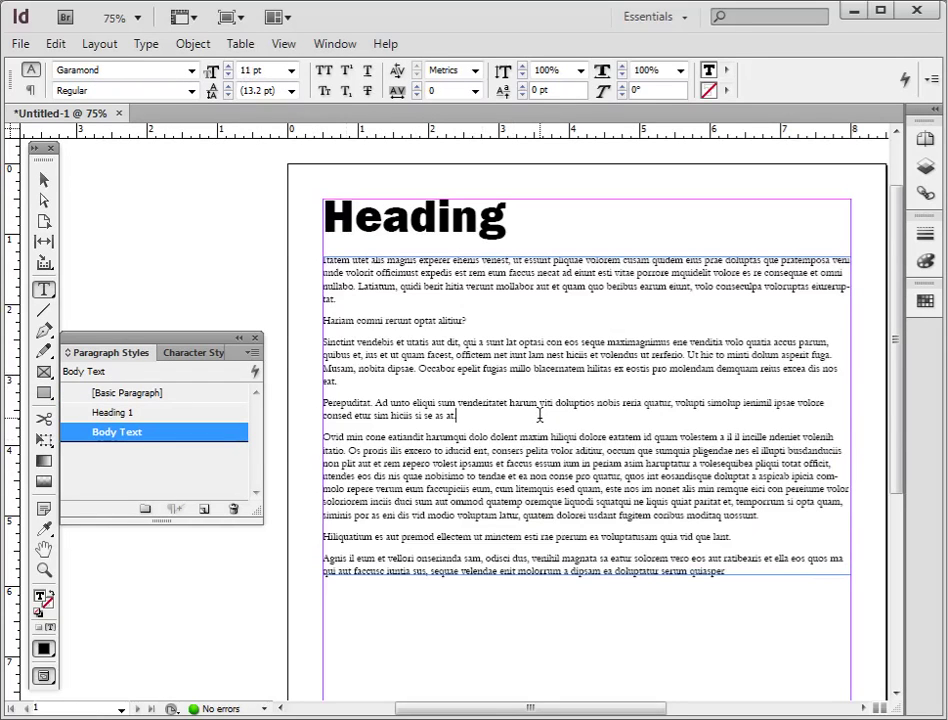